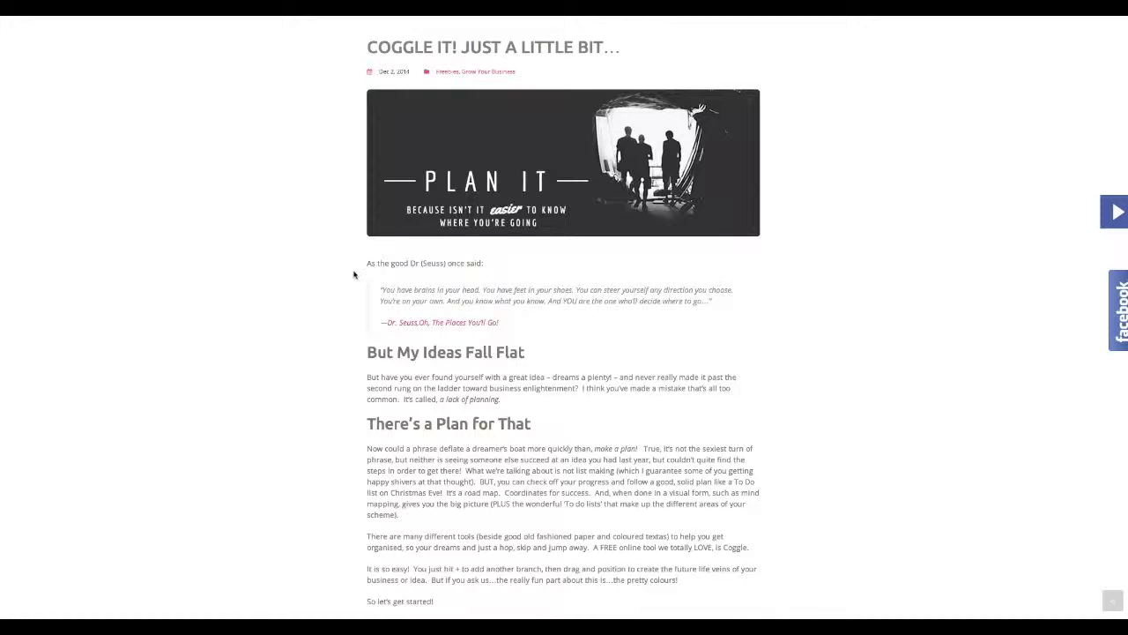
Scroll the blog post down to 'Resources for you' and its embedded Coggle mind-map template.
scroll(376, 409, "down", 1)
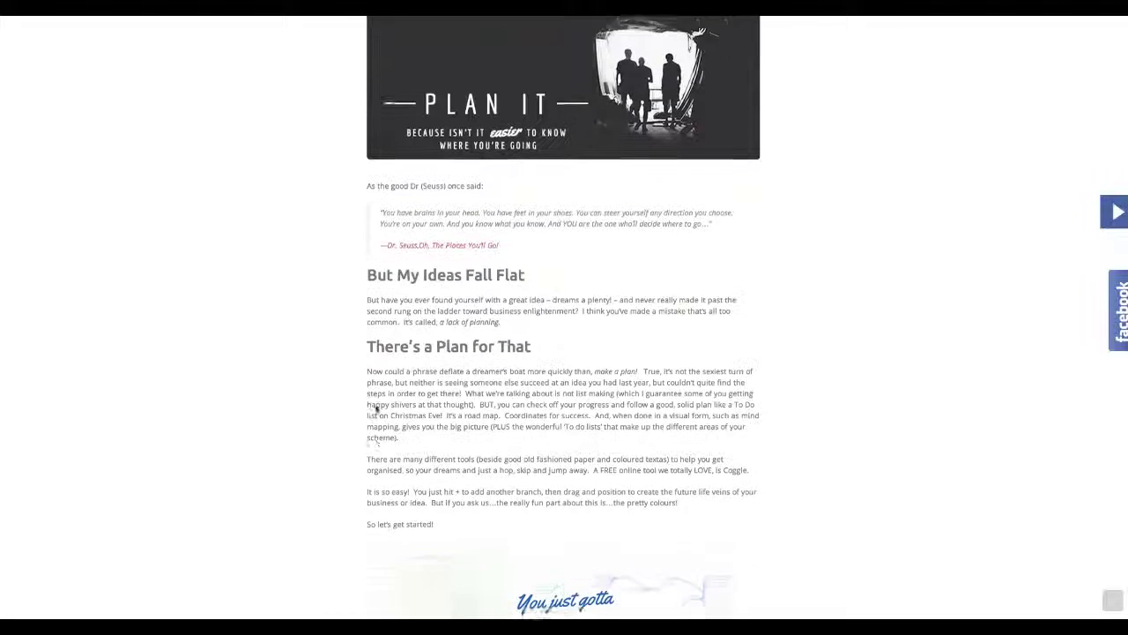
scroll(376, 410, "down", 4)
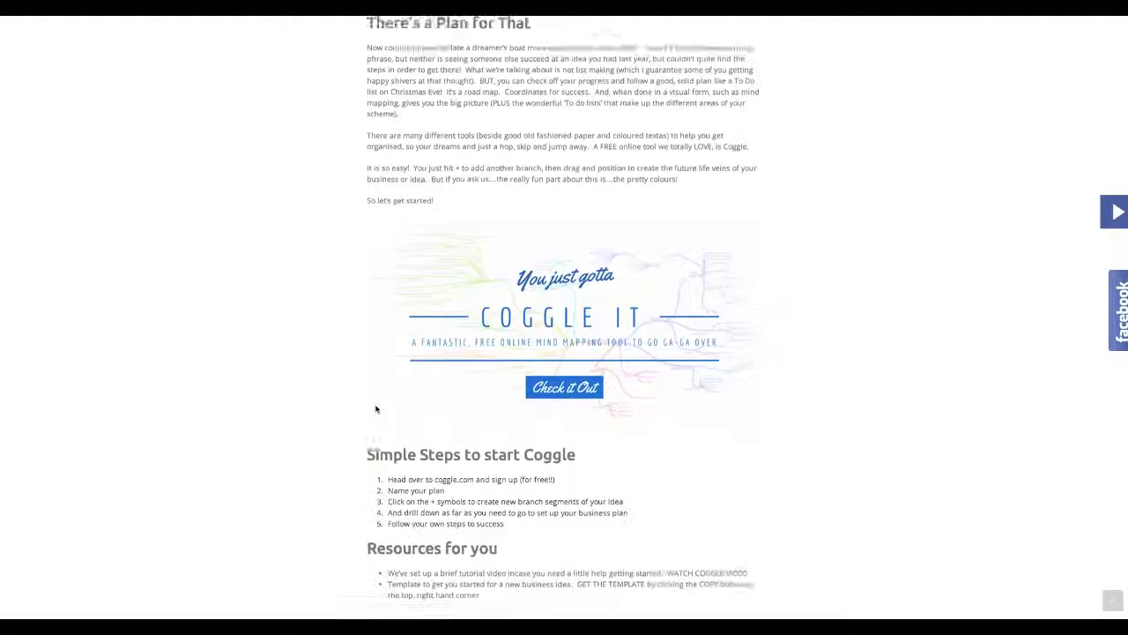
scroll(376, 409, "down", 1)
scroll(375, 410, "down", 1)
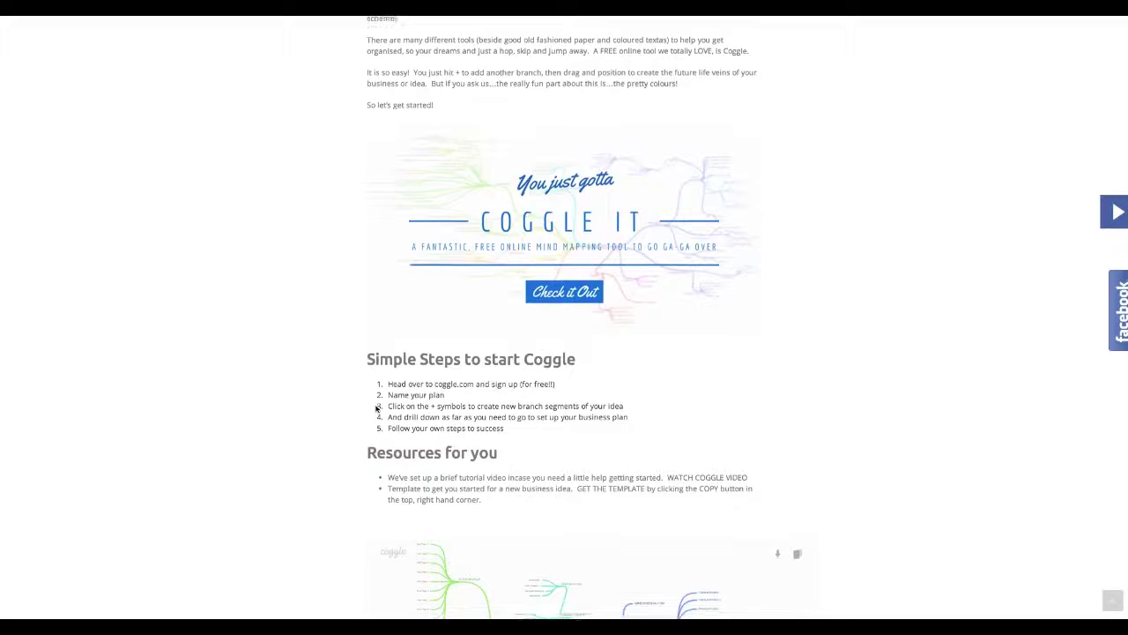
scroll(376, 408, "down", 3)
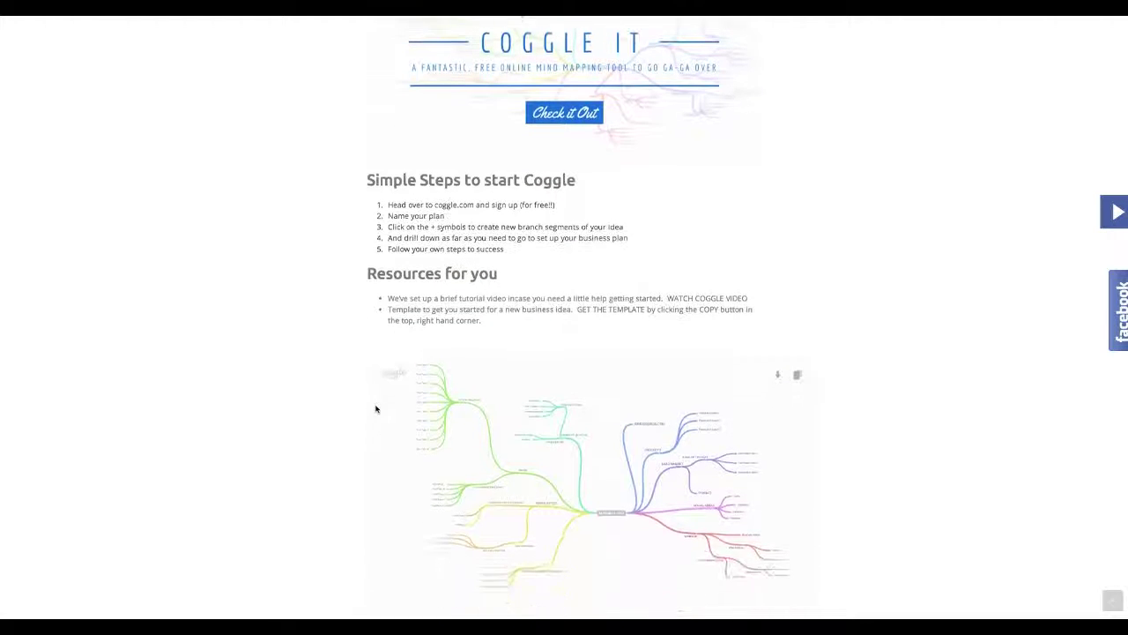
scroll(340, 347, "down", 3)
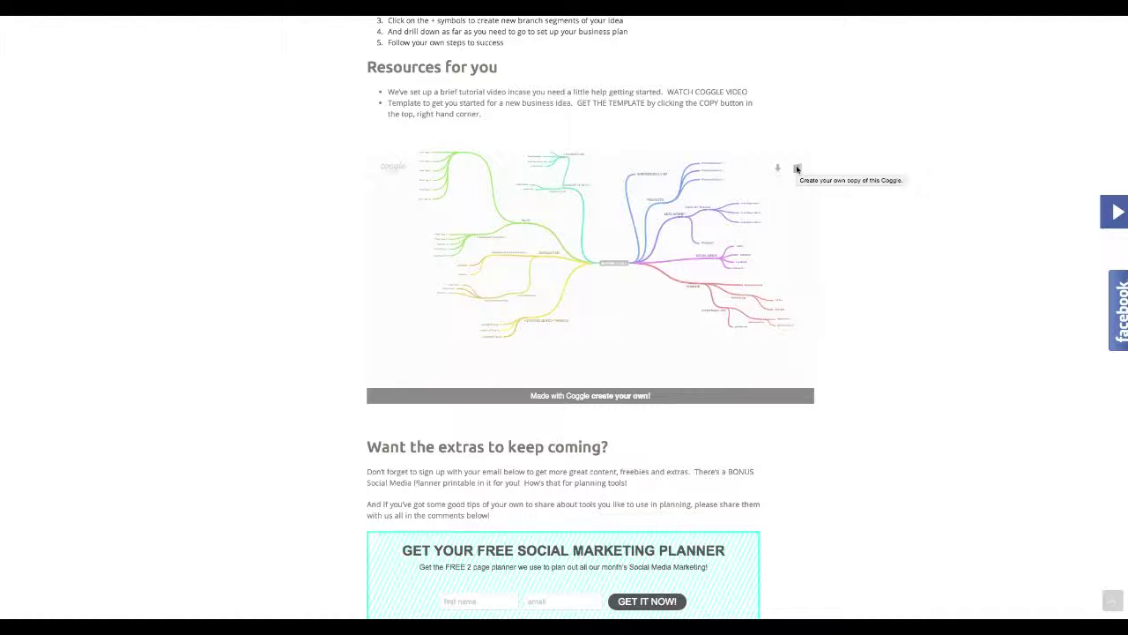
Copy the embedded business-plan template into your own Coggle map.
left_click(797, 168)
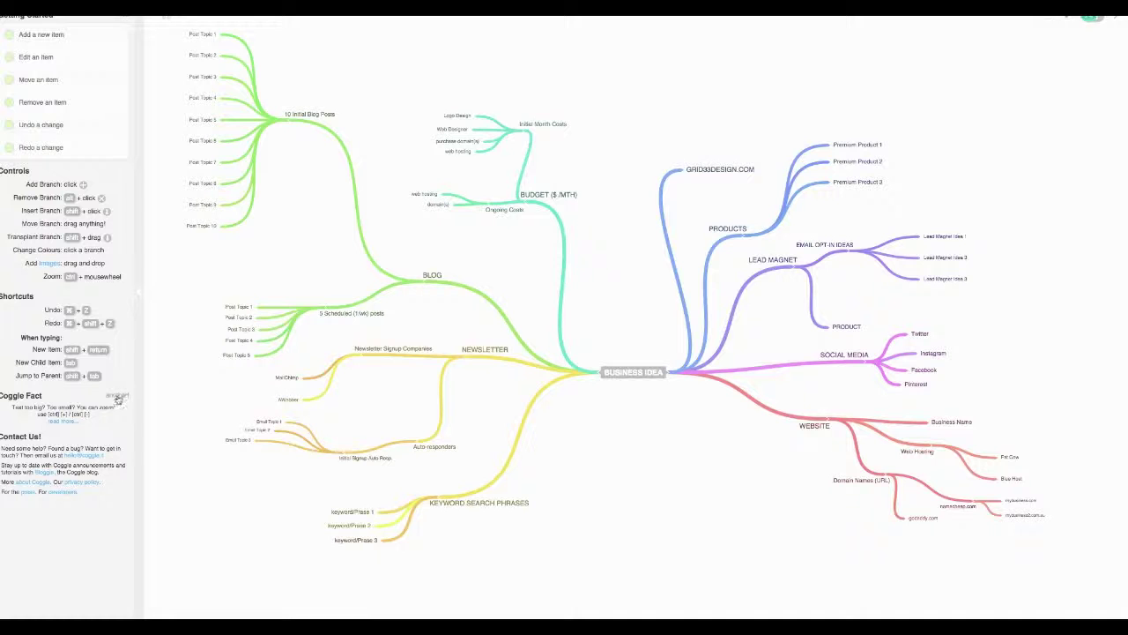
left_click(116, 398)
left_click(114, 398)
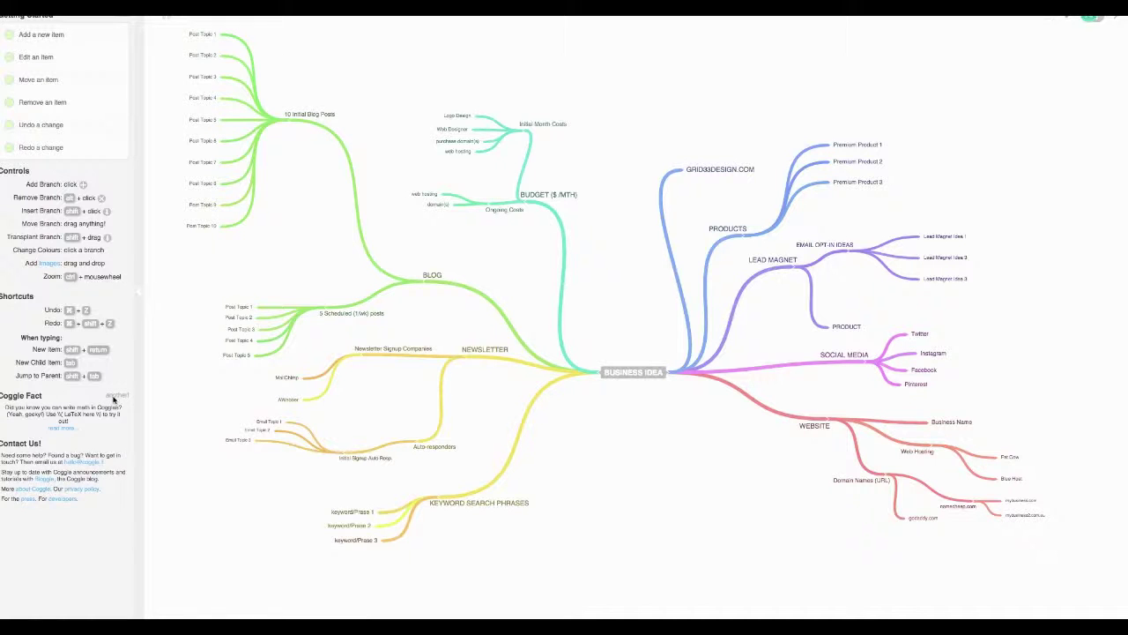
left_click(115, 398)
left_click(115, 398)
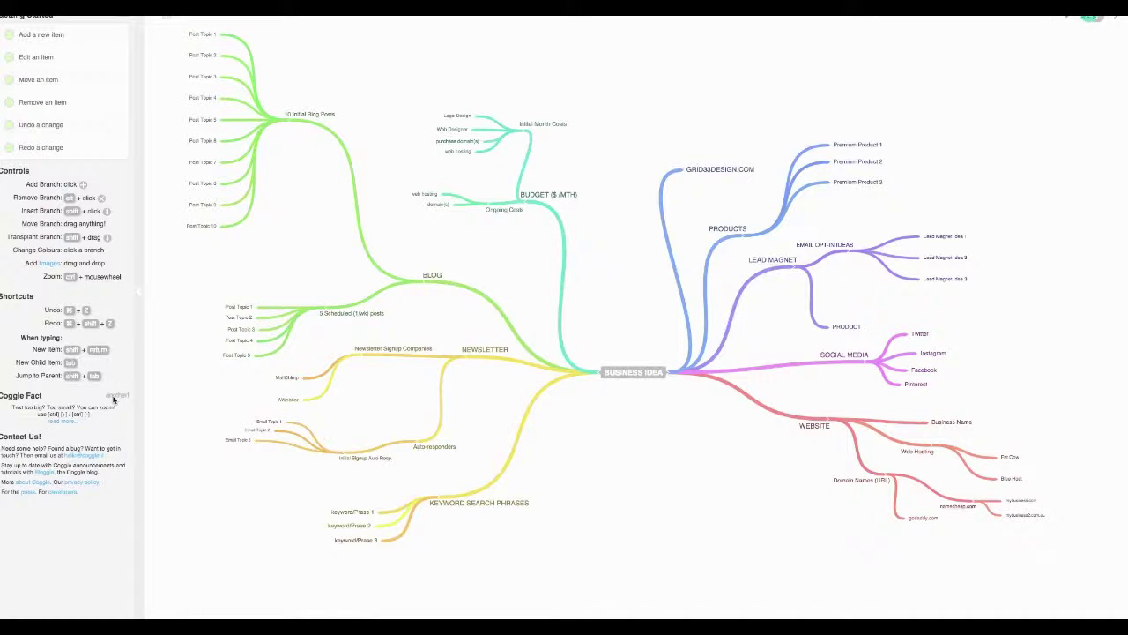
left_click(113, 397)
left_click(113, 398)
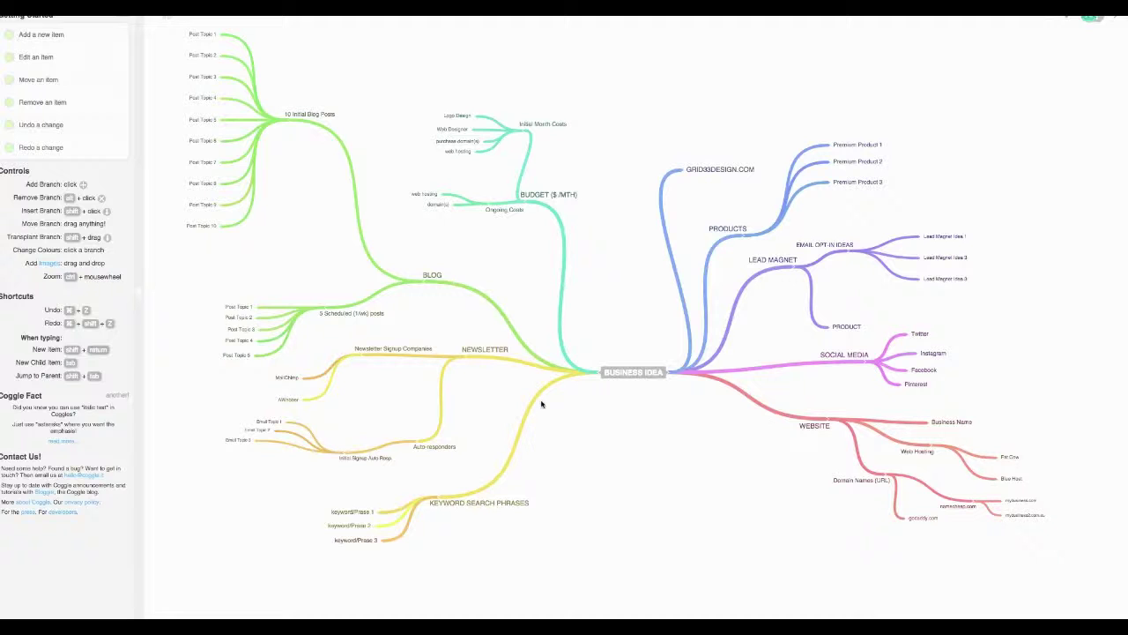
Replace 'BUSINESS' with 'MY GREAT' so the central node reads MY GREAT IDEA.
left_click(636, 372)
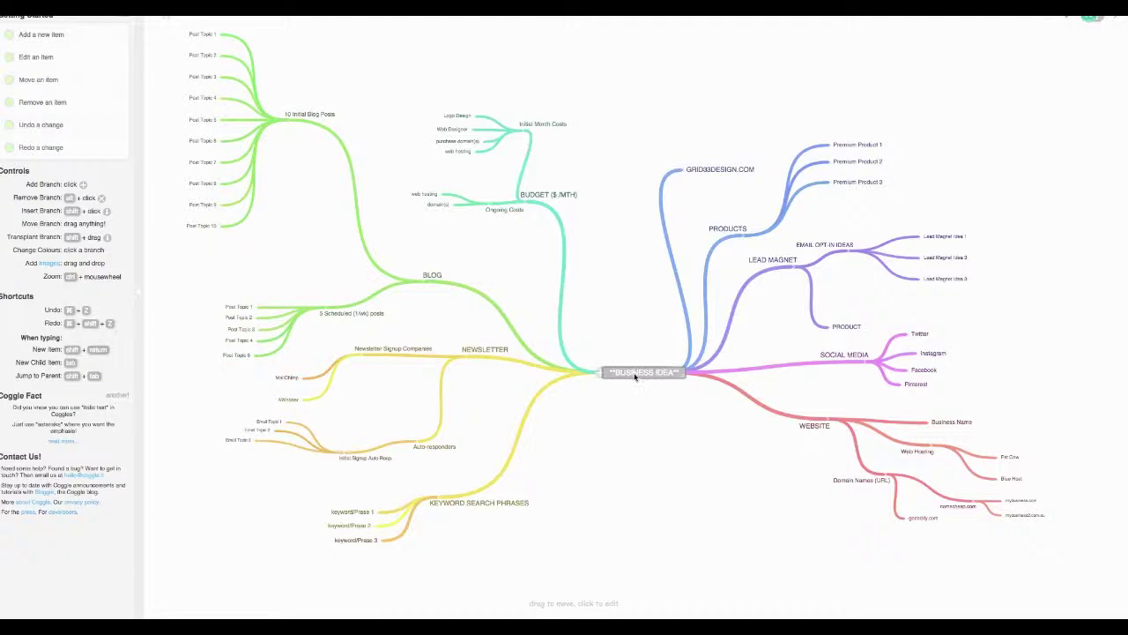
double_click(634, 373)
type("MY GREAT")
key("Return")
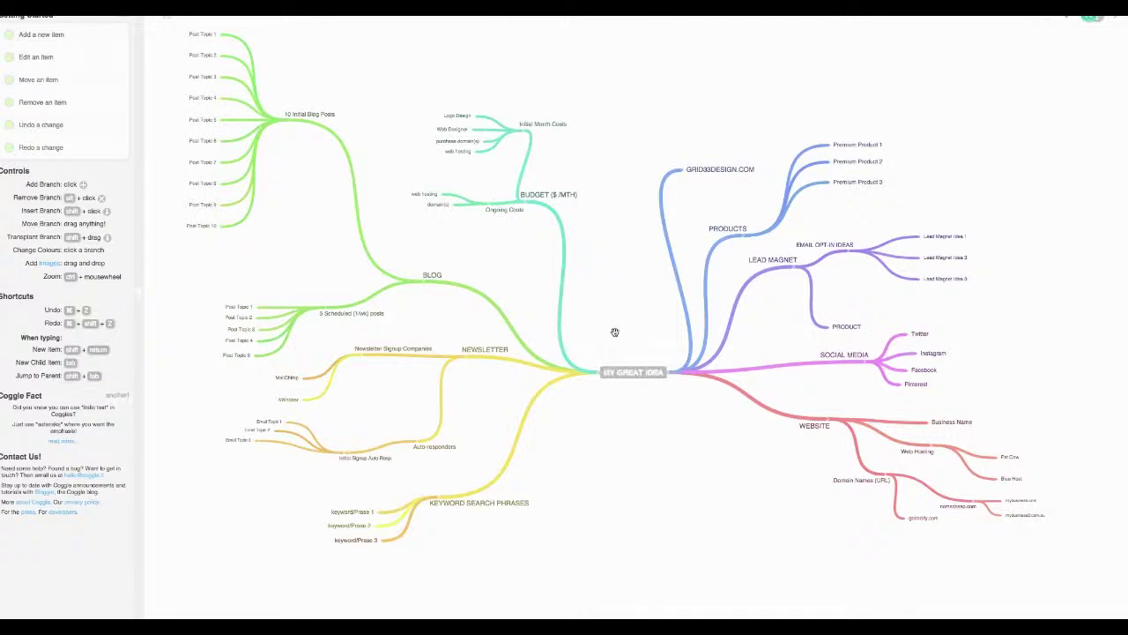
Discard two stray empty branches, then append 'EDITING' to the Premium Product 1 node.
left_click(667, 374)
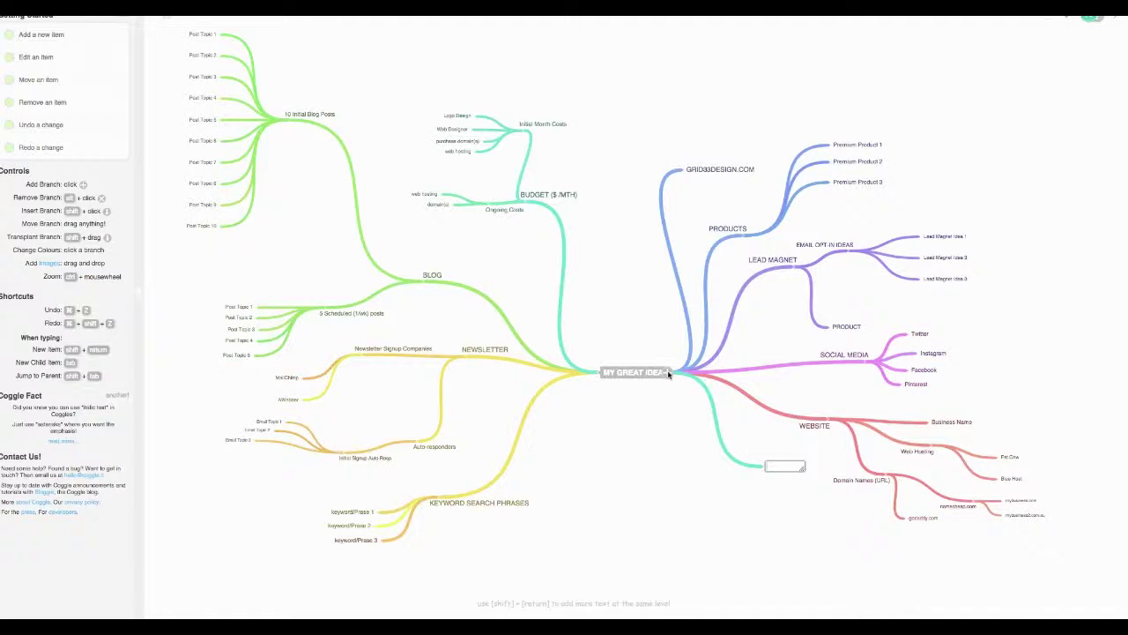
key("Escape")
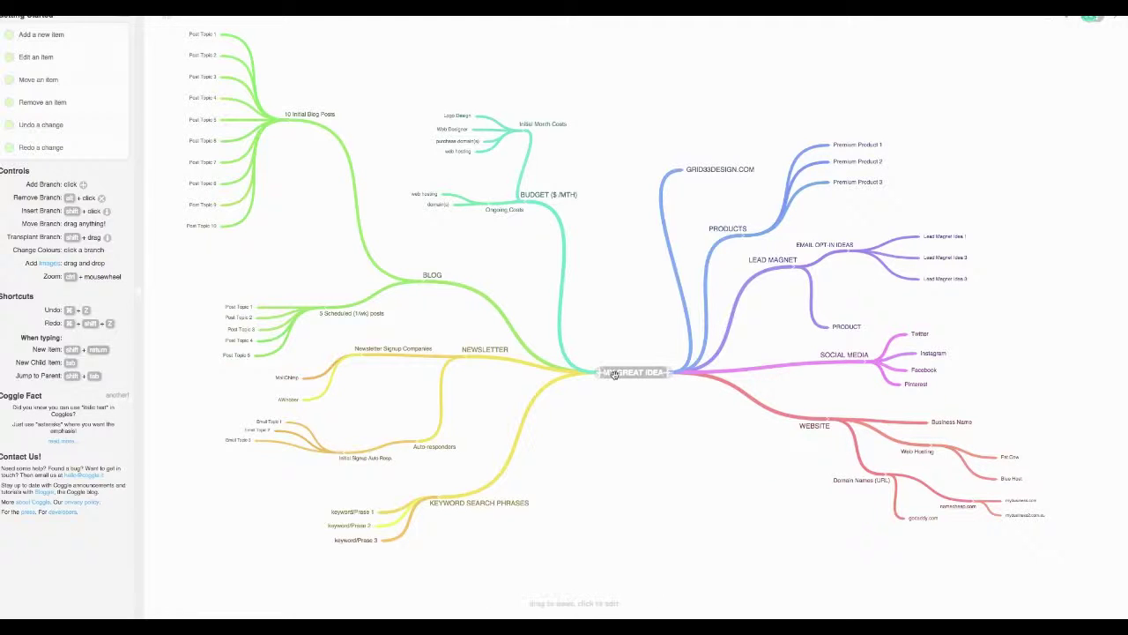
left_click(600, 375)
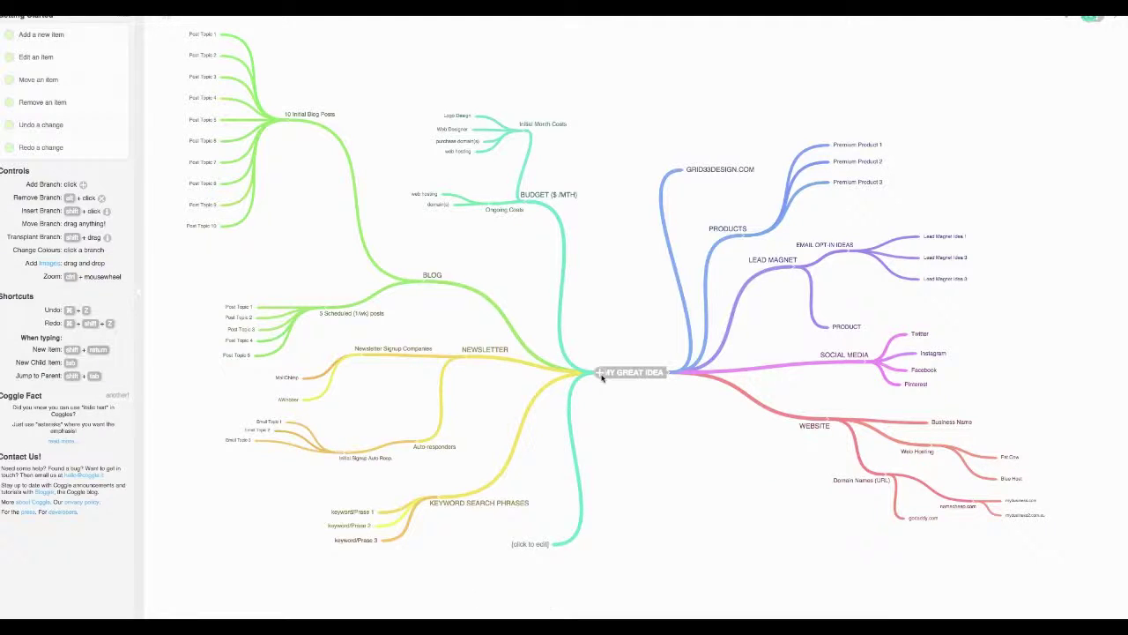
key("Escape")
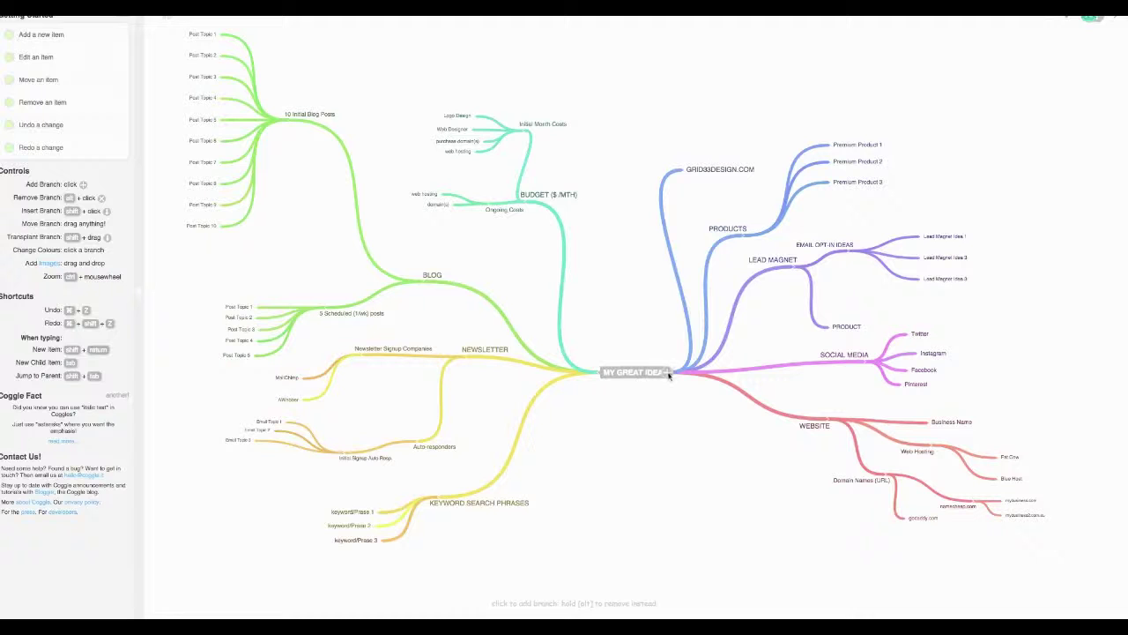
left_click(857, 145)
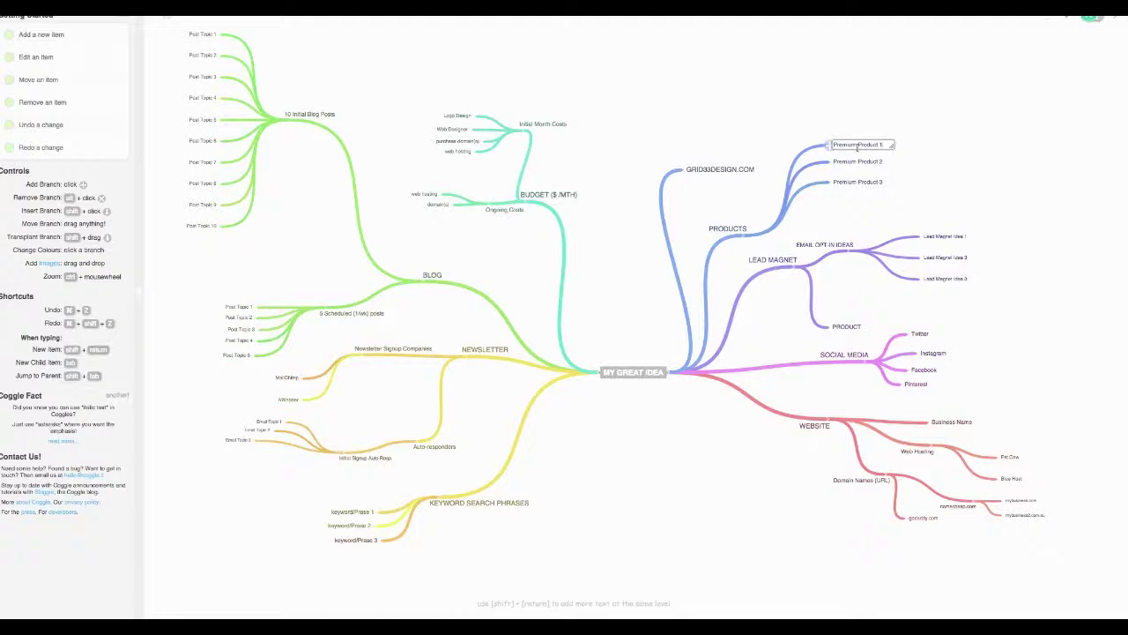
type("EDITING")
key("Return")
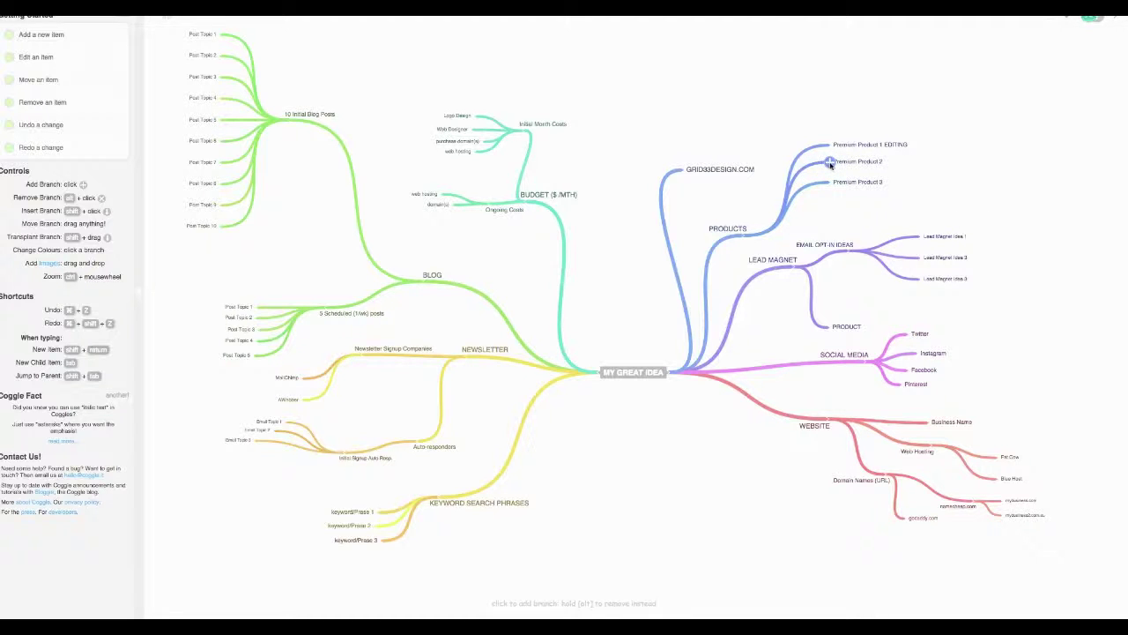
mouse_move(829, 164)
left_click(562, 289)
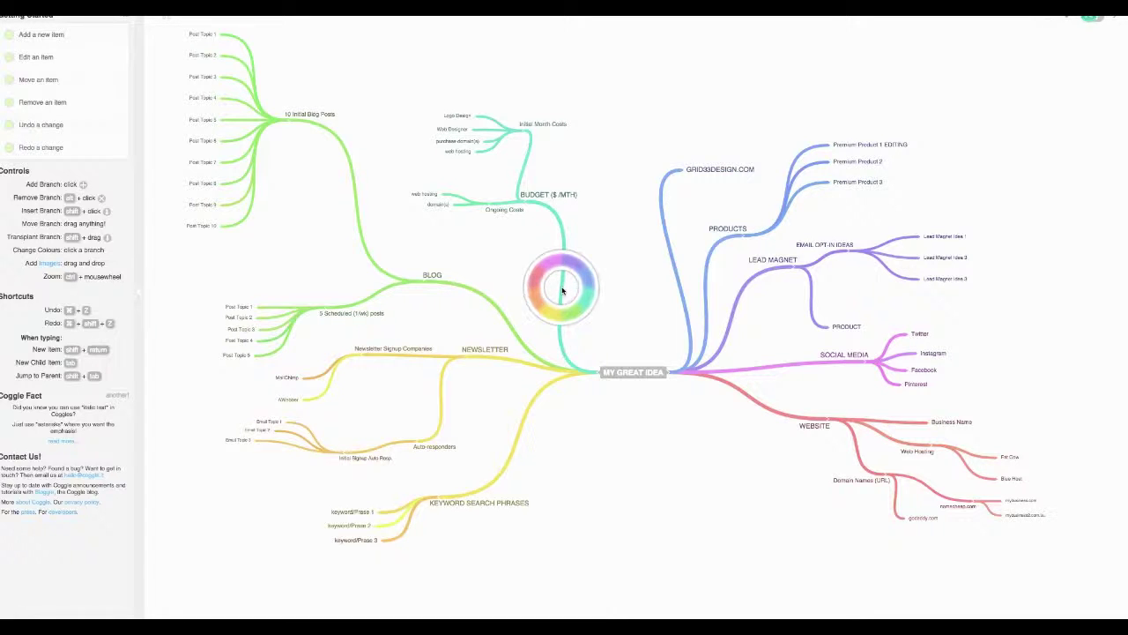
left_click(539, 280)
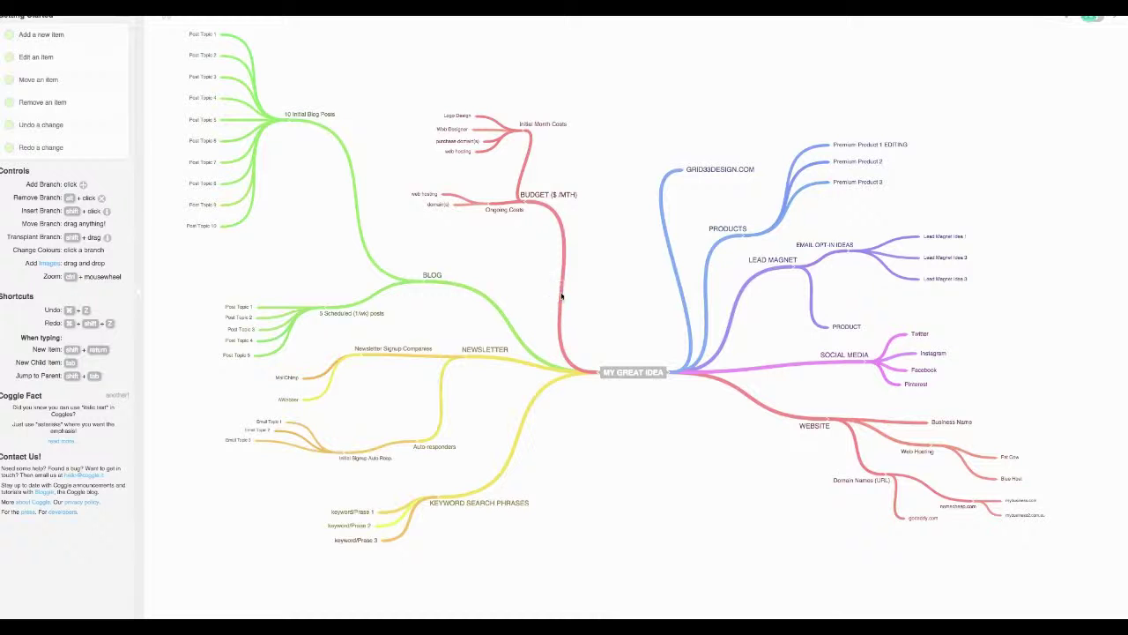
left_click(563, 296)
left_click(587, 302)
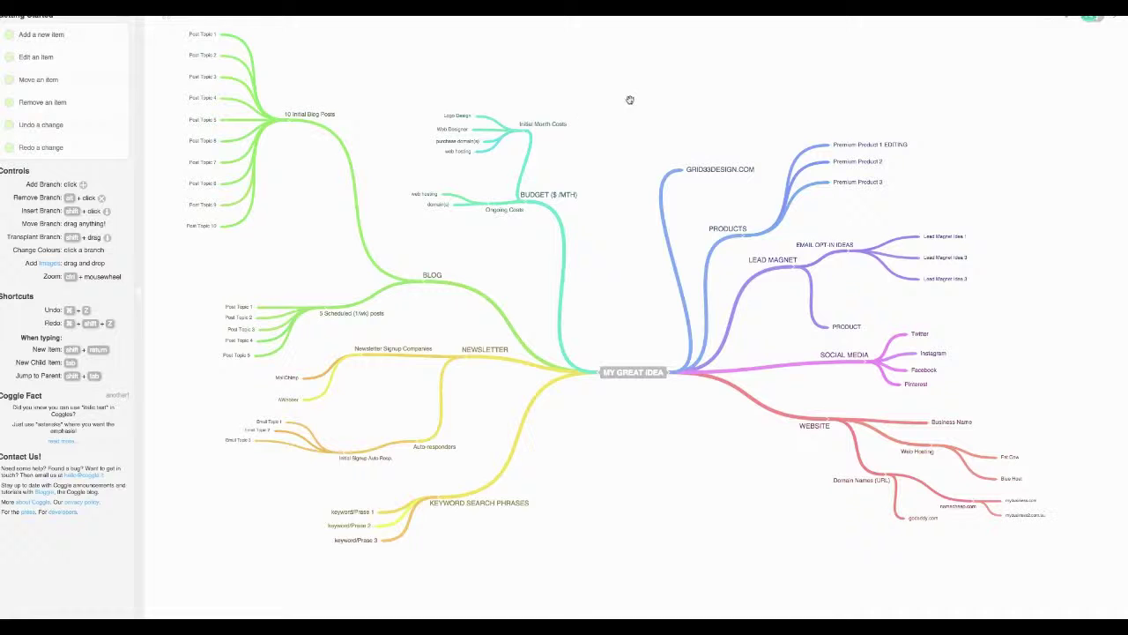
Add three blank sub-branches to Logo Design, then nest three more blank branches further left.
left_click(477, 117)
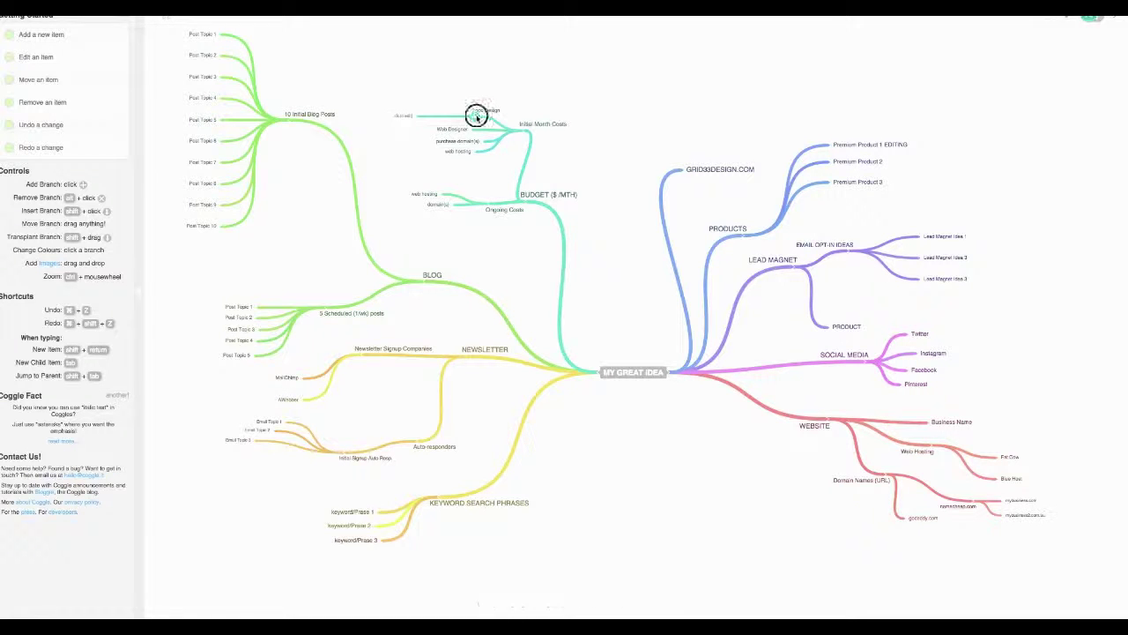
left_click(476, 115)
left_click(477, 114)
left_click(418, 105)
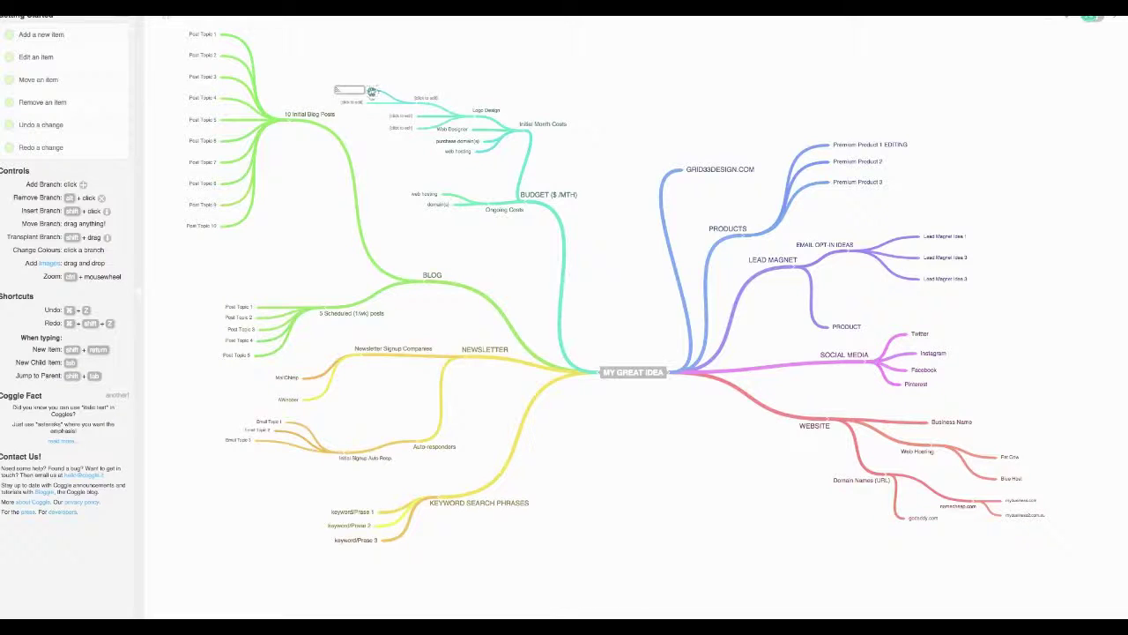
left_click(371, 89)
left_click(371, 89)
left_click(370, 92)
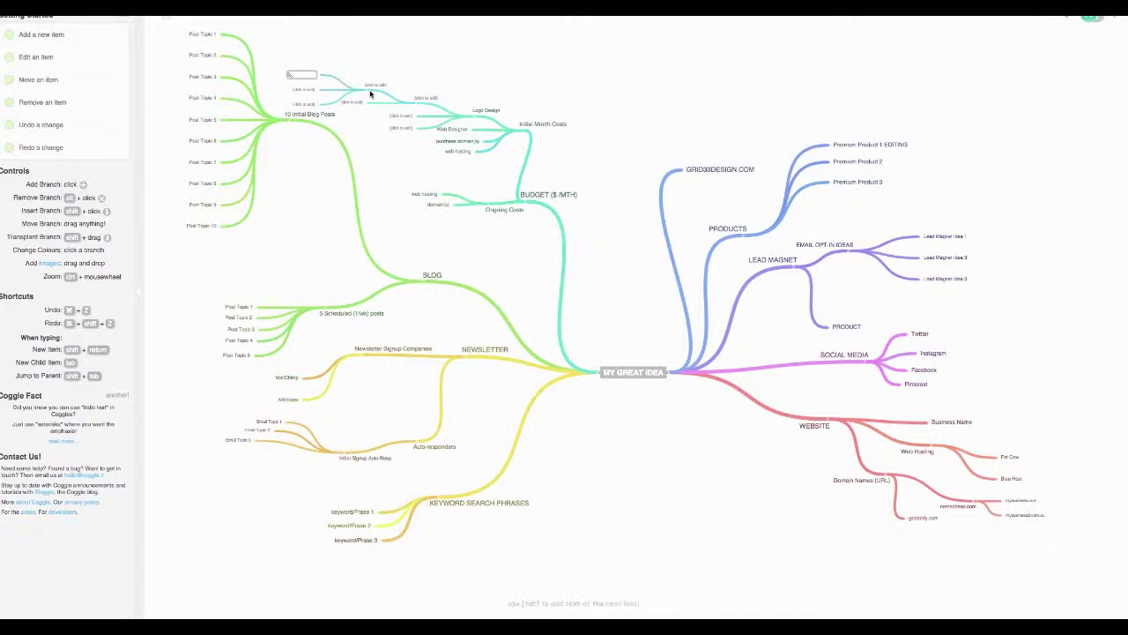